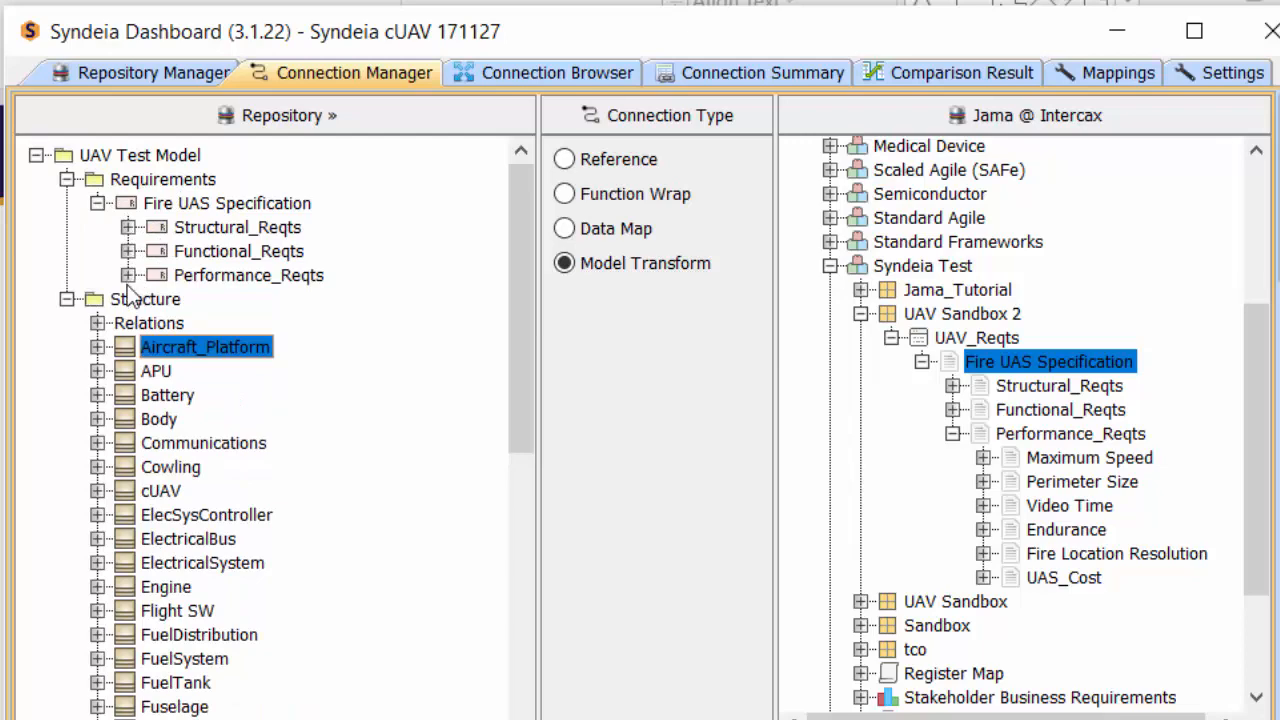
# Switch to MagicDraw and place the Perimeter Size requirement from Performance_Reqts on the UAV REQ diagram.
pyautogui.click(128, 276)
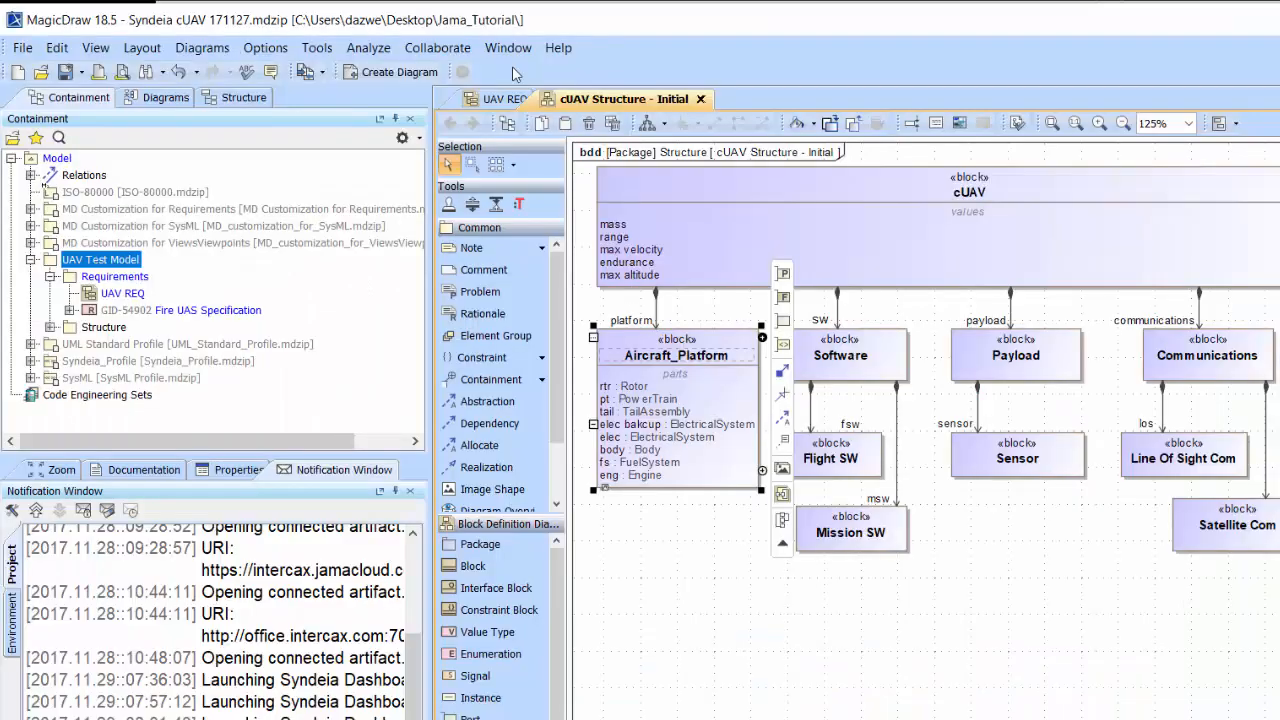
pyautogui.click(496, 100)
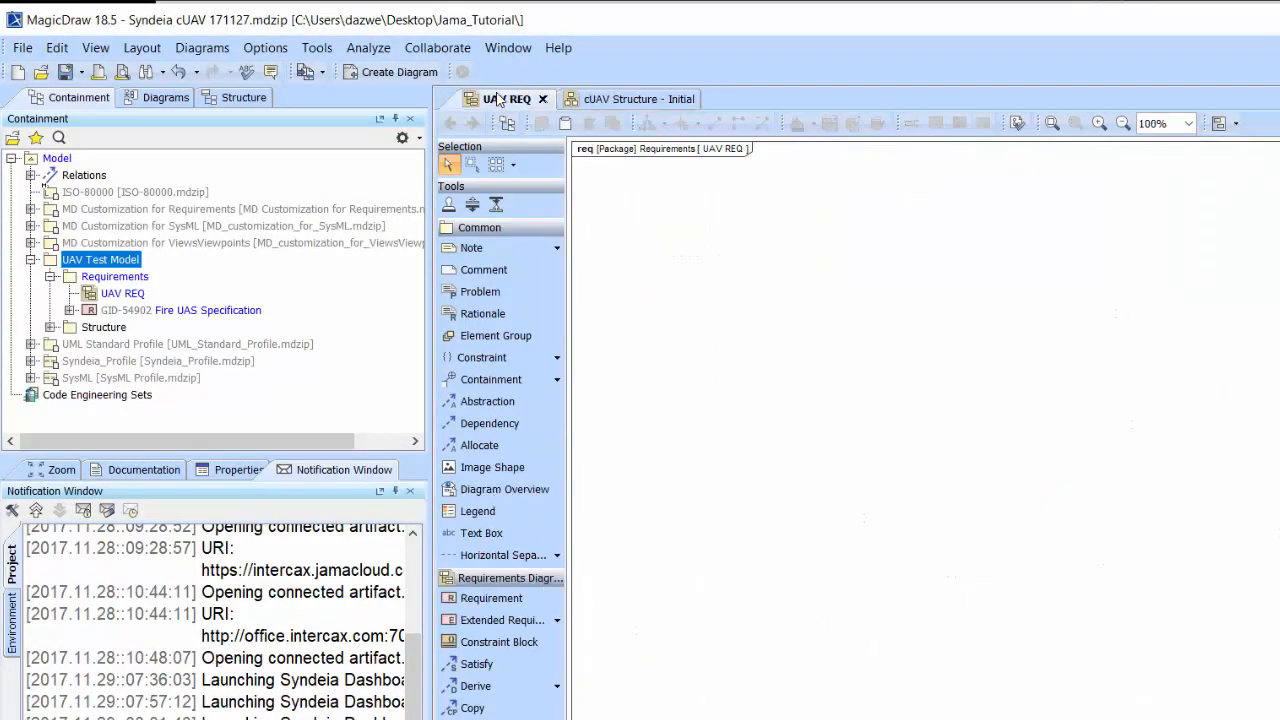
pyautogui.click(69, 310)
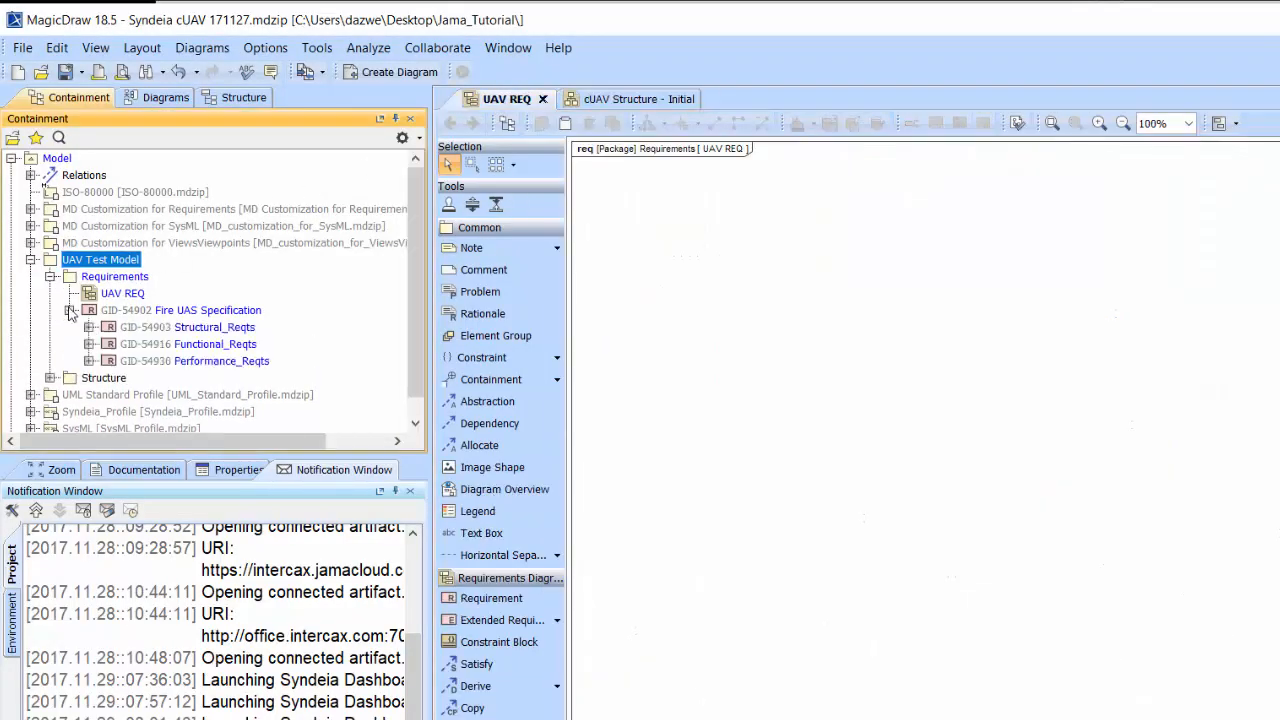
pyautogui.click(89, 361)
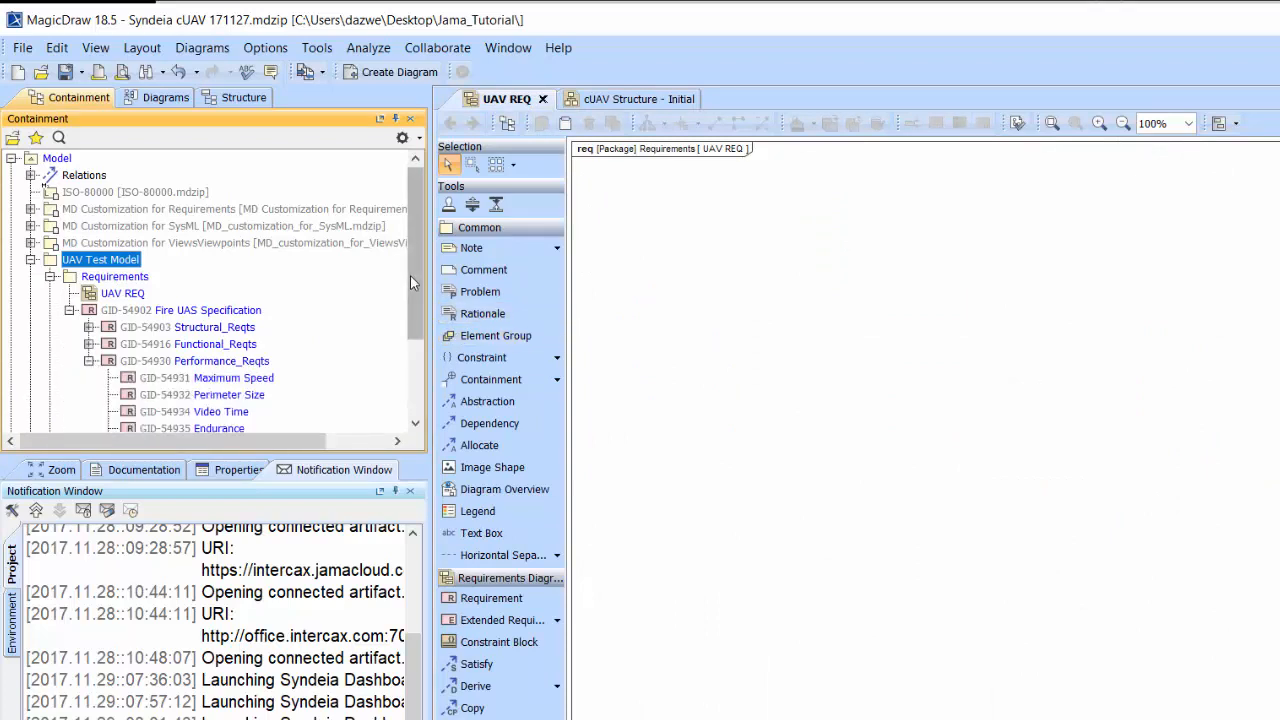
pyautogui.moveTo(410, 275); pyautogui.dragTo(417, 355)
pyautogui.click(229, 273)
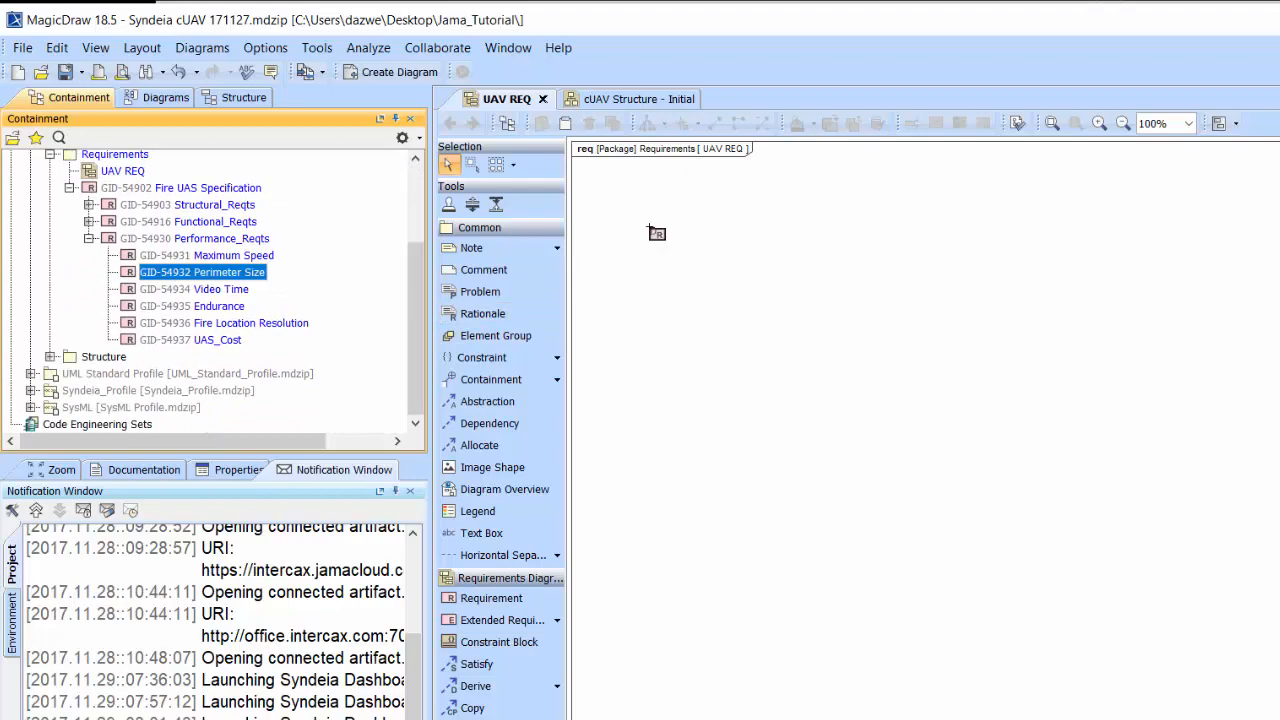
pyautogui.moveTo(216, 289); pyautogui.dragTo(705, 243)
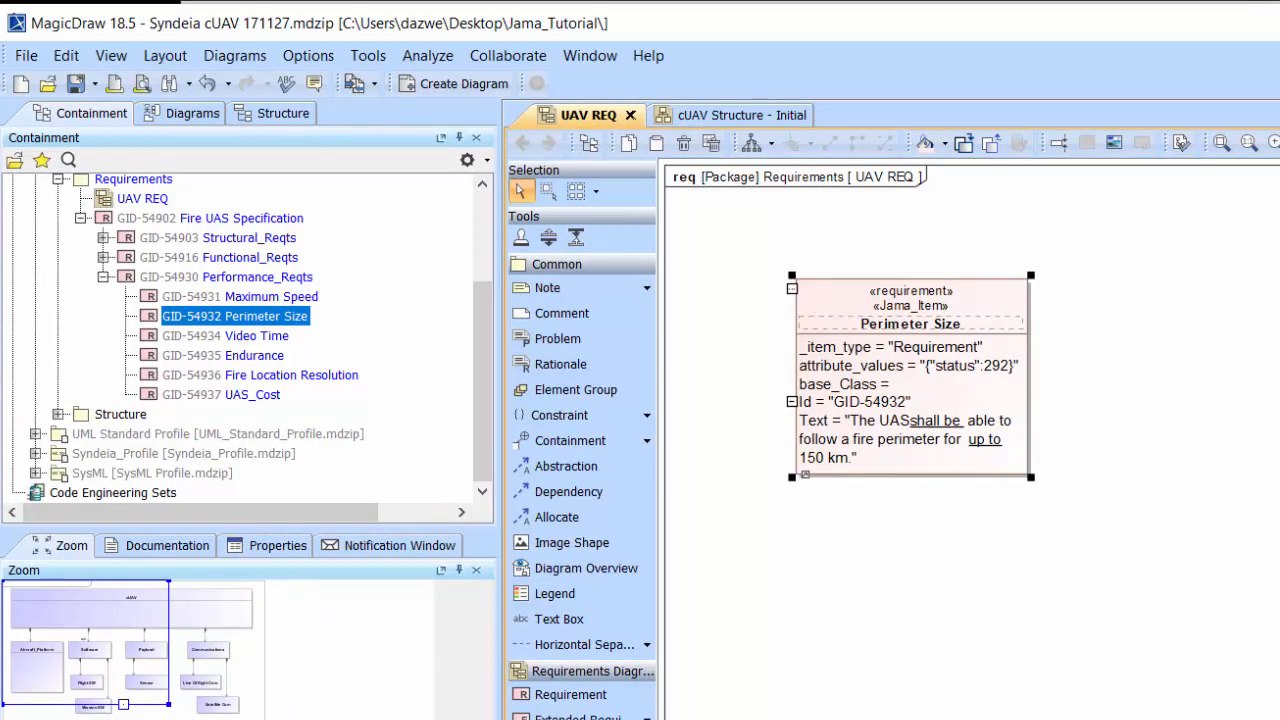
# Change the distance in the Perimeter Size requirement text to 100 km.
pyautogui.click(818, 460)
pyautogui.click(820, 462)
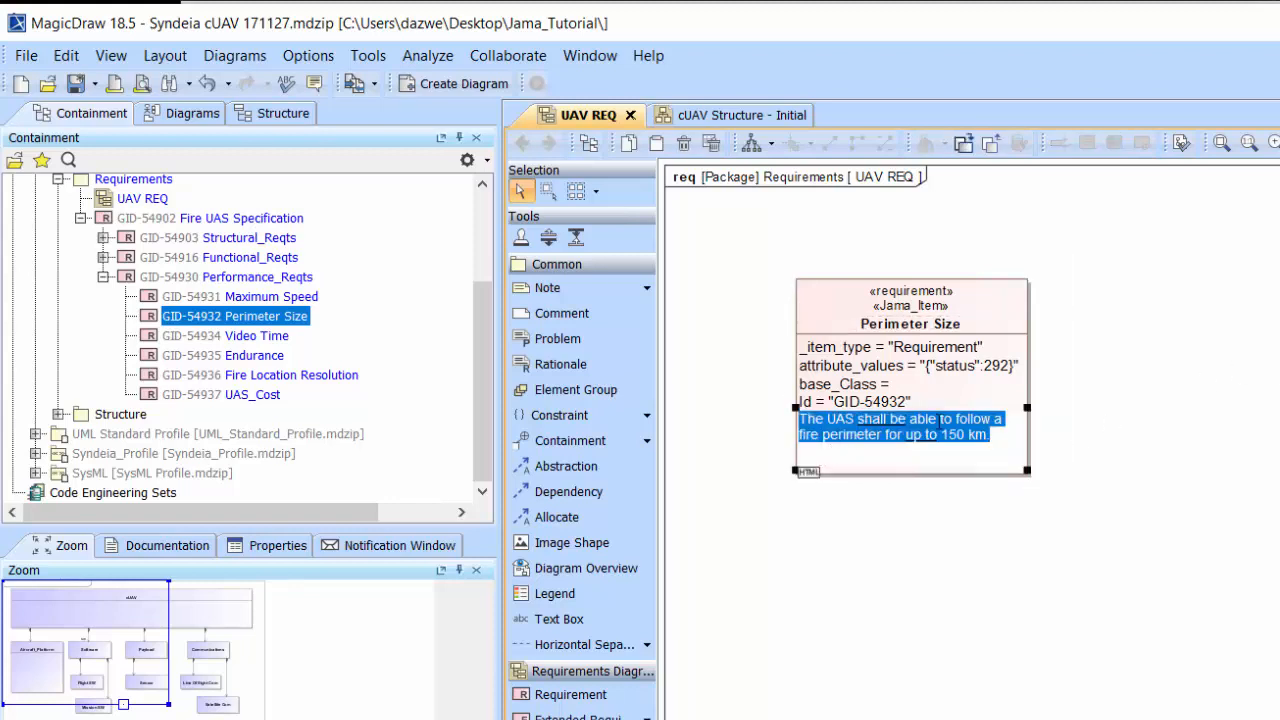
pyautogui.click(950, 436)
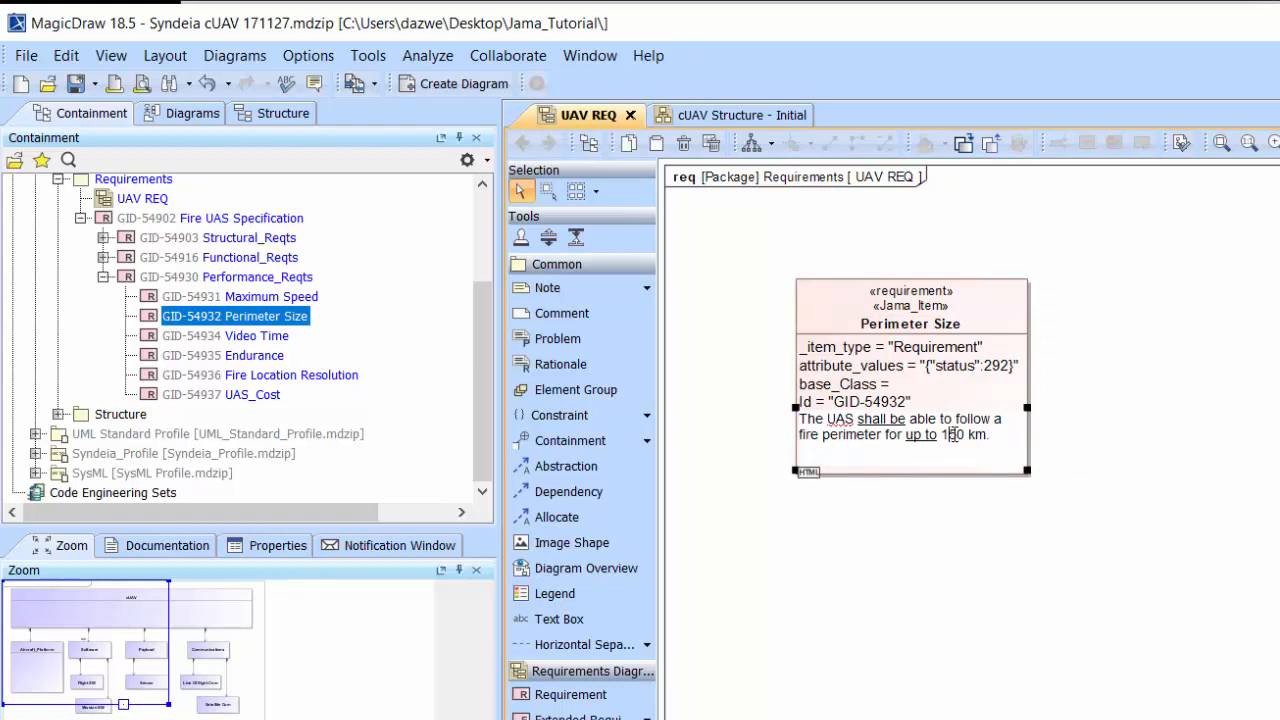
pyautogui.moveTo(949, 435); pyautogui.dragTo(962, 435)
pyautogui.write('0')
pyautogui.click(1082, 502)
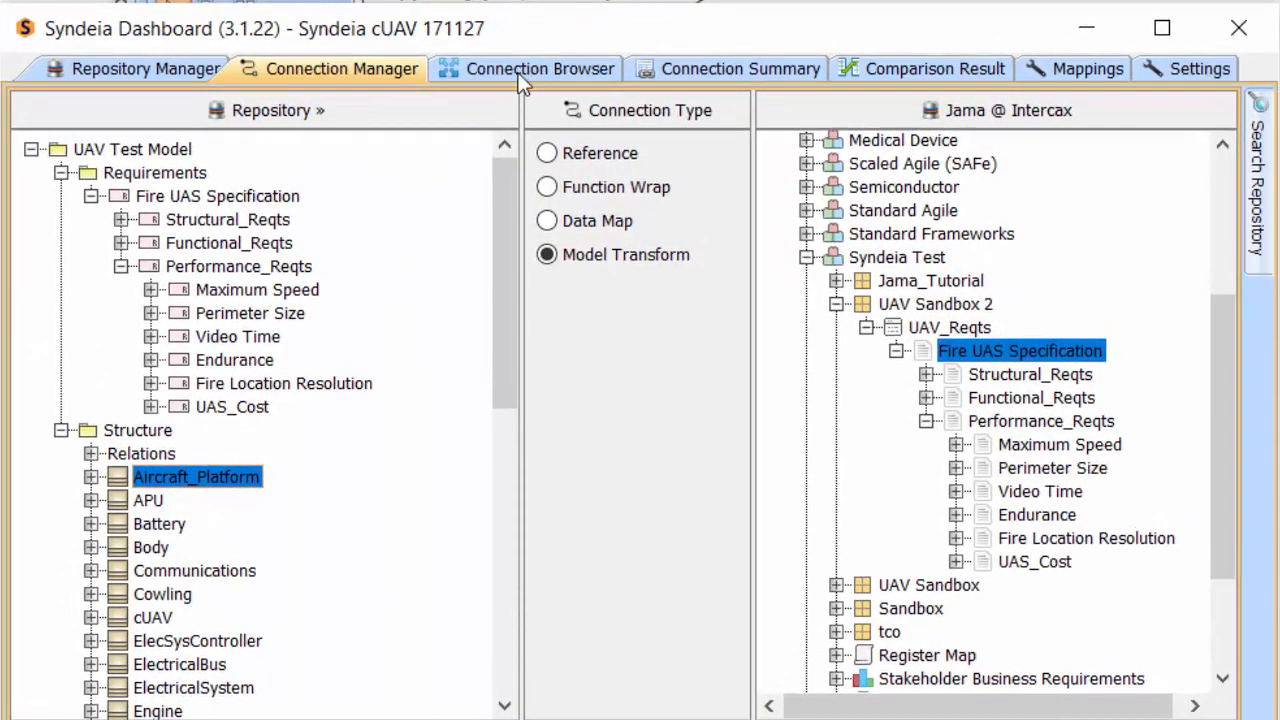
# In the Syndeia Dashboard, compare SysML and target for all Performance_Reqts connections and review the comparison down to Perimeter Size.
pyautogui.click(520, 70)
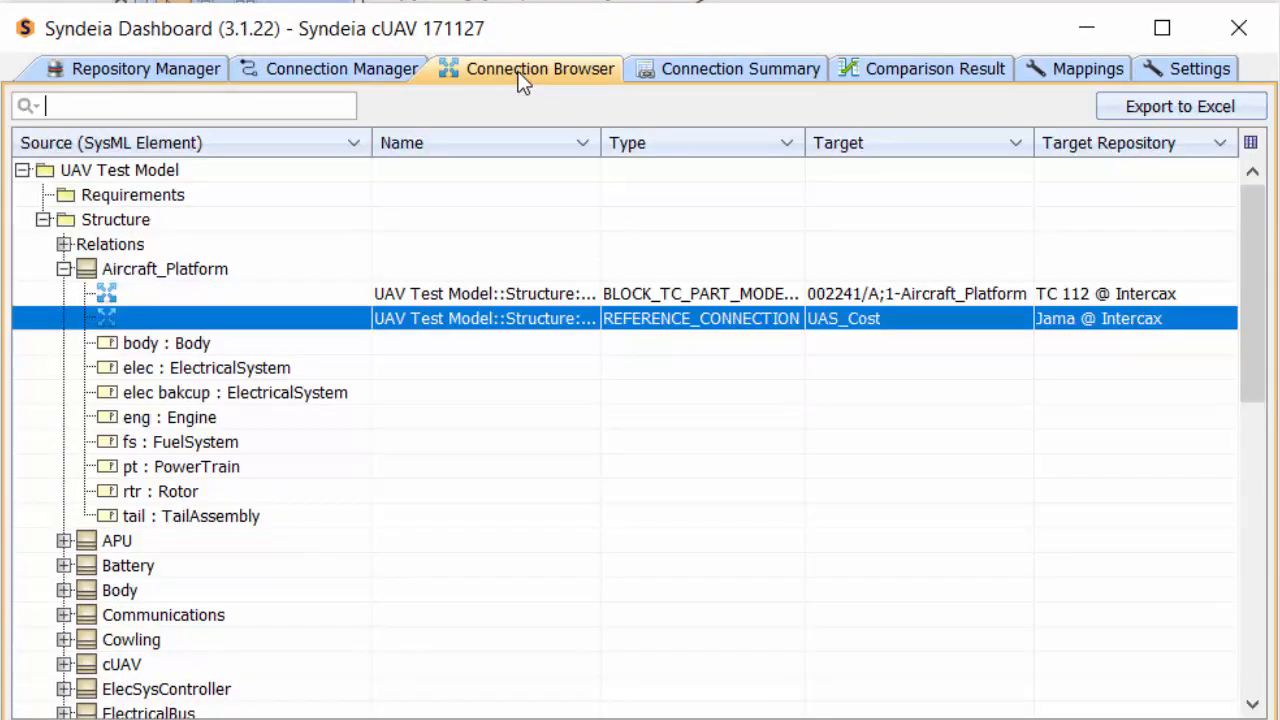
pyautogui.doubleClick(90, 198)
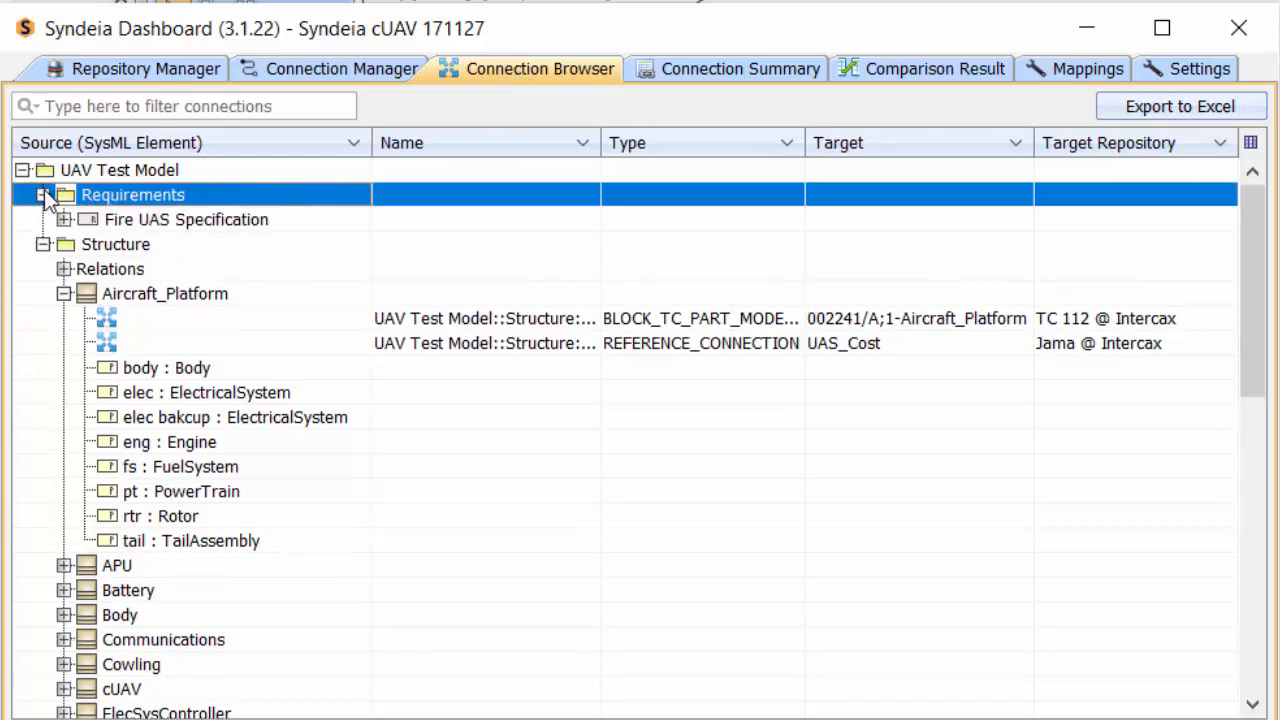
pyautogui.click(63, 219)
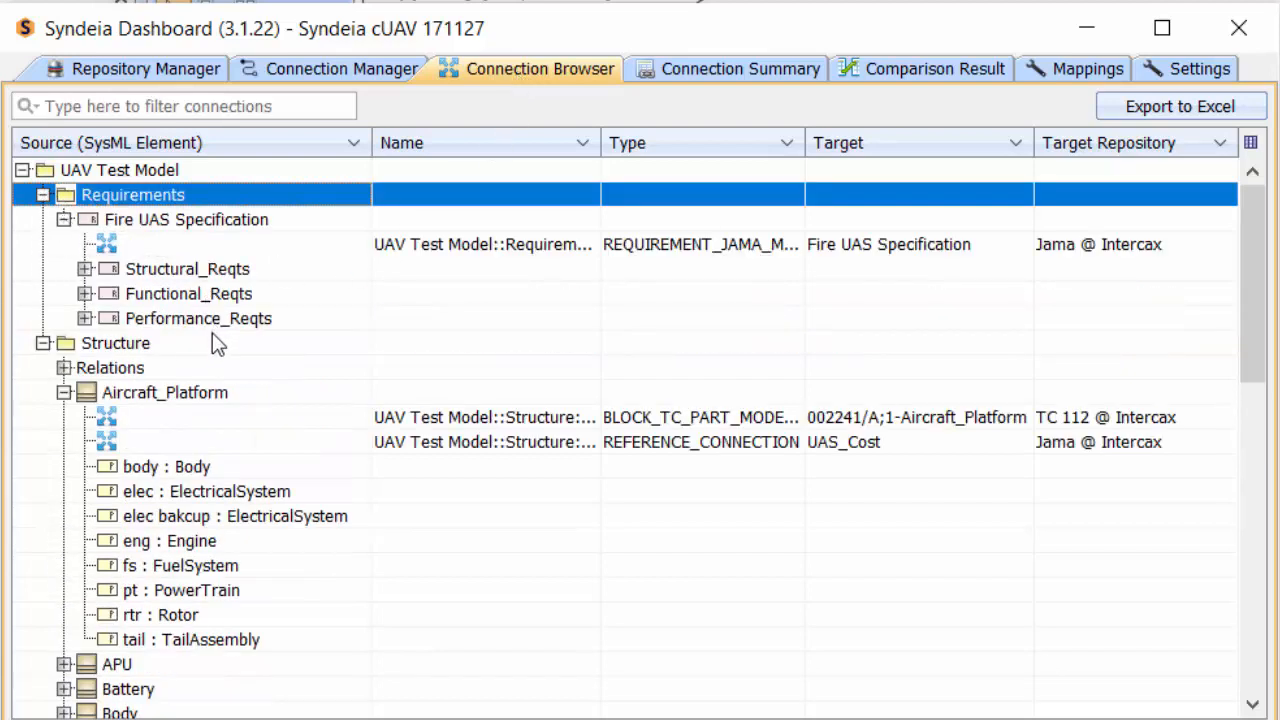
pyautogui.rightClick(183, 318)
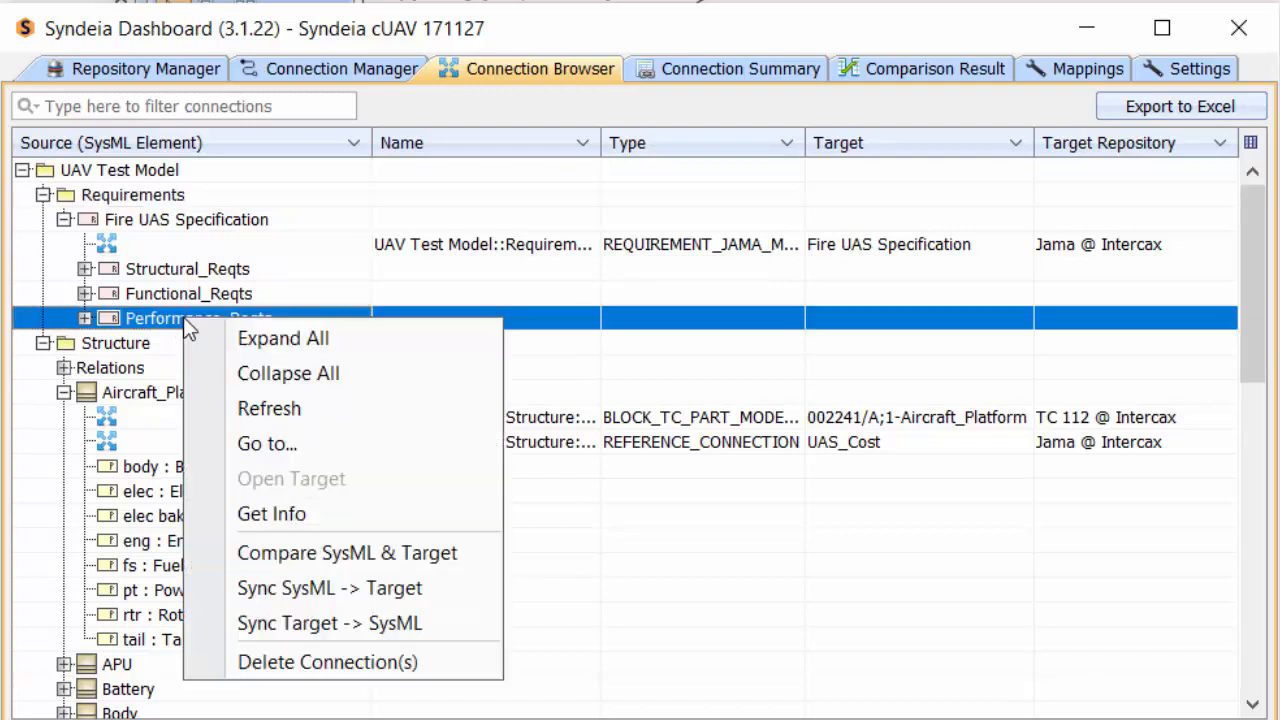
pyautogui.click(320, 554)
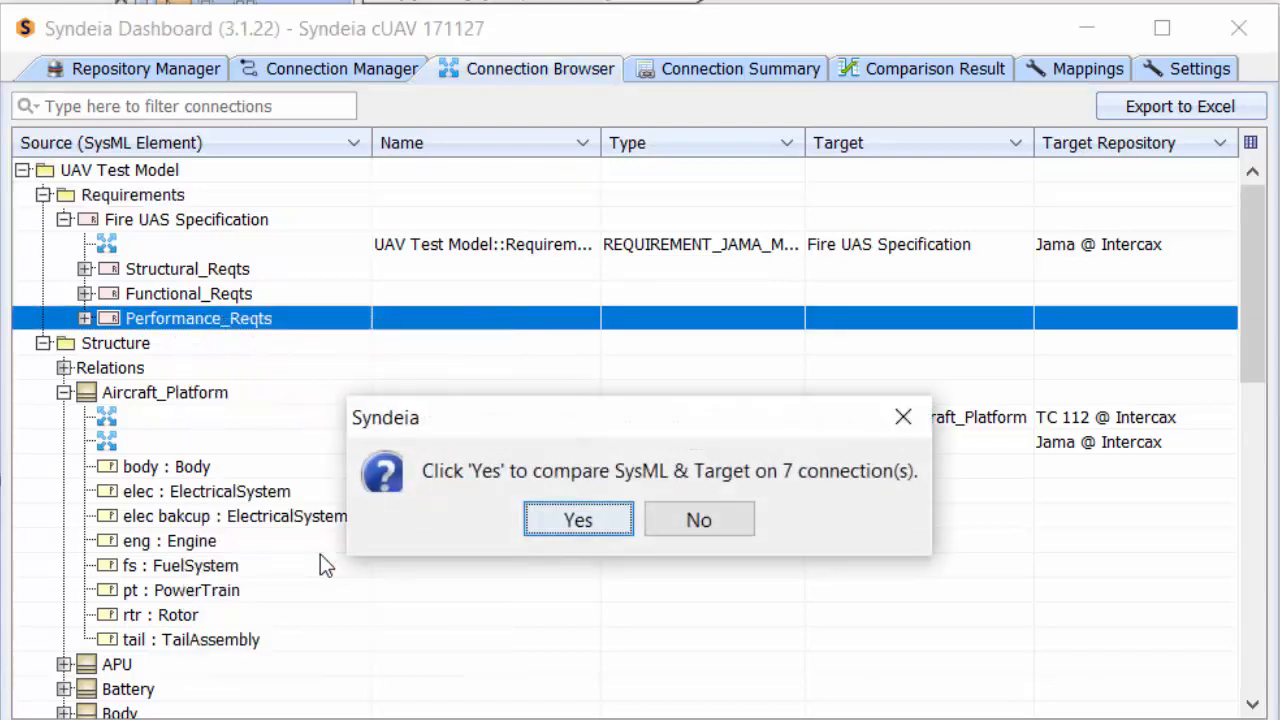
pyautogui.click(570, 522)
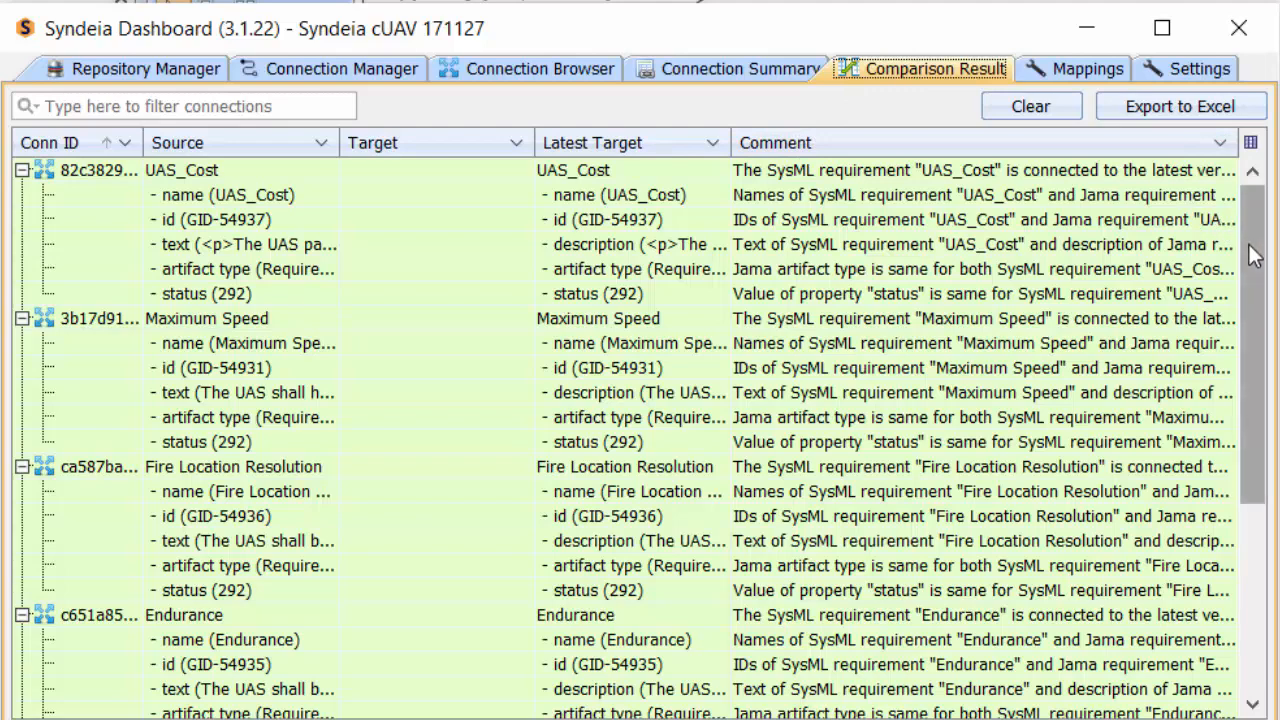
pyautogui.moveTo(1249, 251); pyautogui.dragTo(1267, 489)
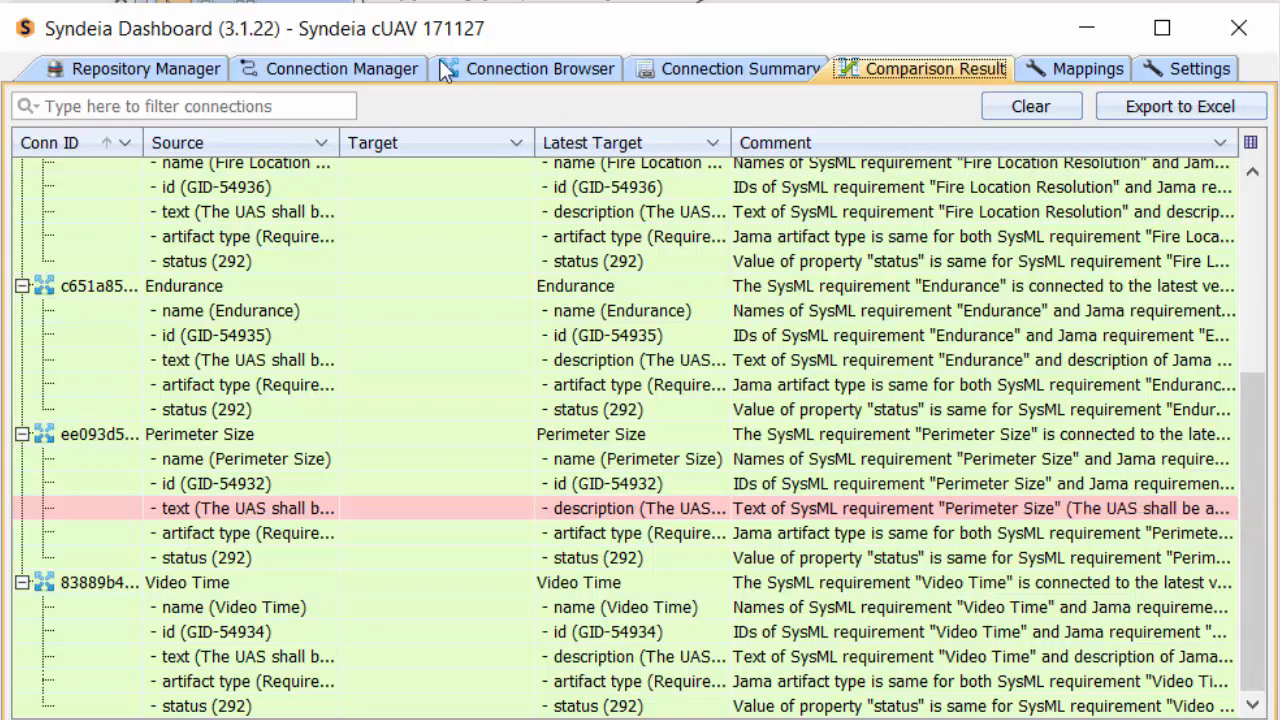
# Return to the connection list and bring up the available actions for Performance_Reqts.
pyautogui.click(482, 67)
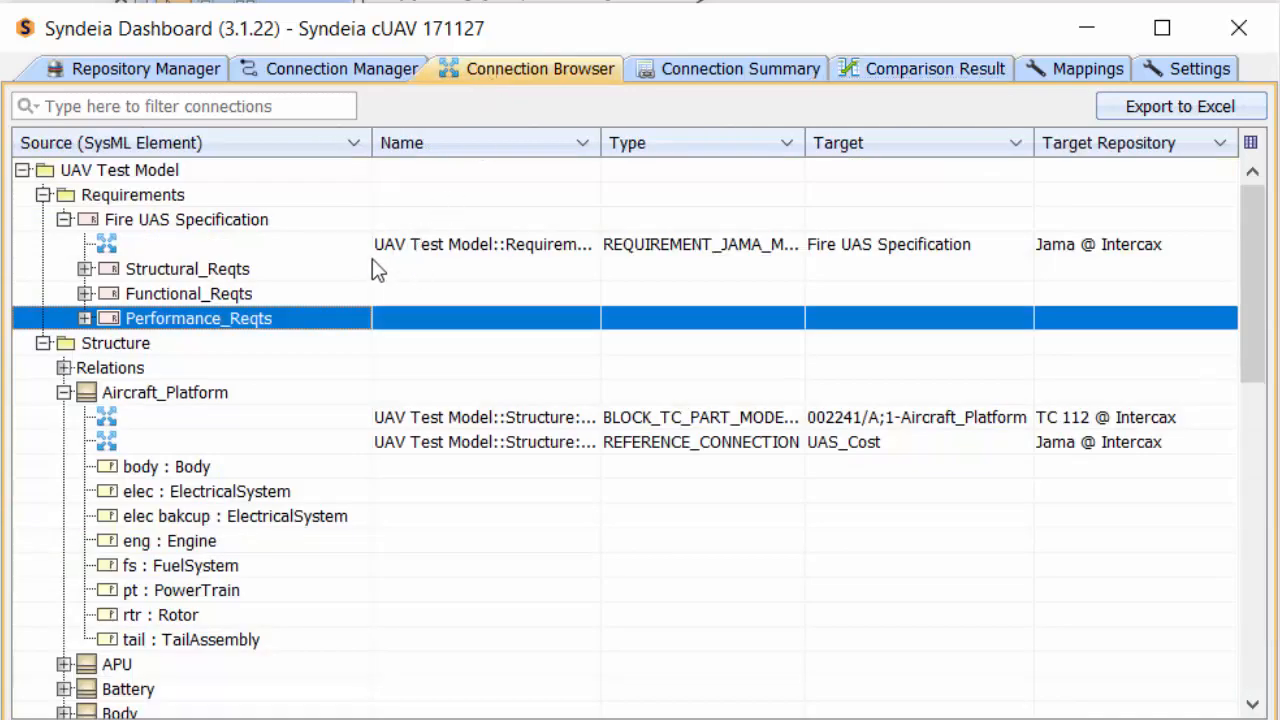
pyautogui.rightClick(190, 326)
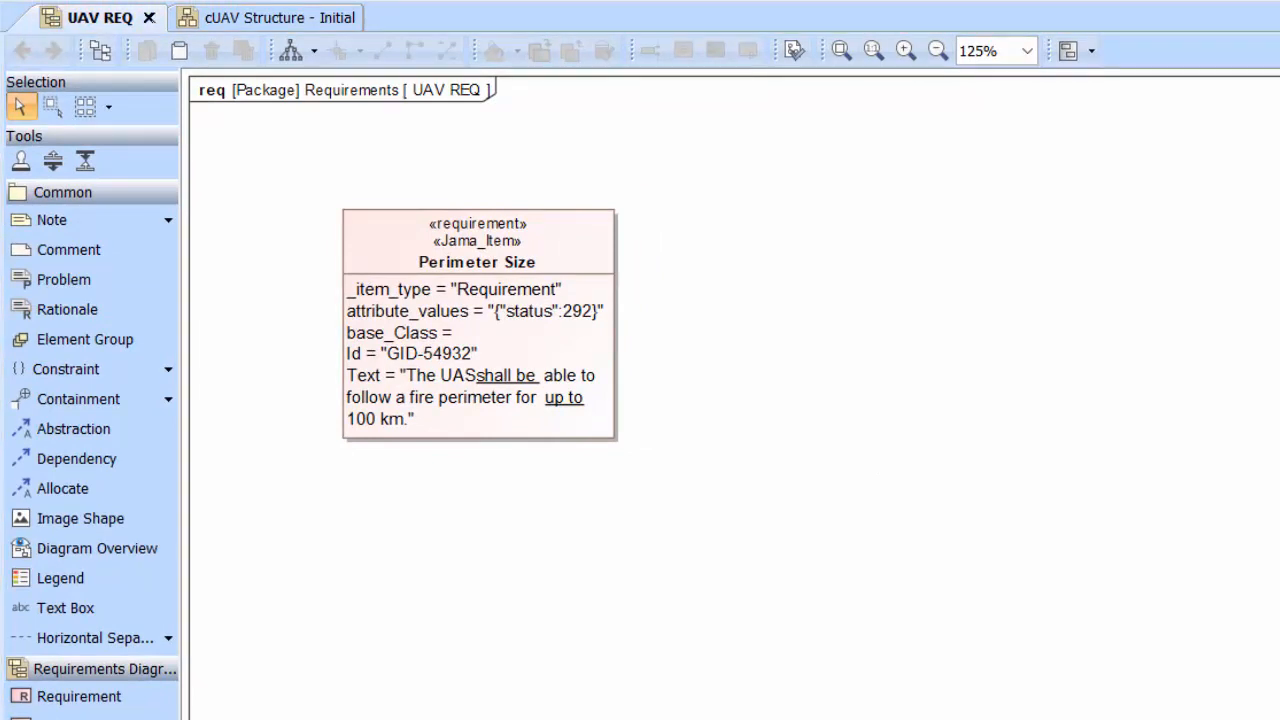
# In MagicDraw, add the Flight SW block to the UAV REQ diagram and draw a satisfy relationship from it to Perimeter Size.
pyautogui.moveTo(212, 233); pyautogui.dragTo(787, 206)
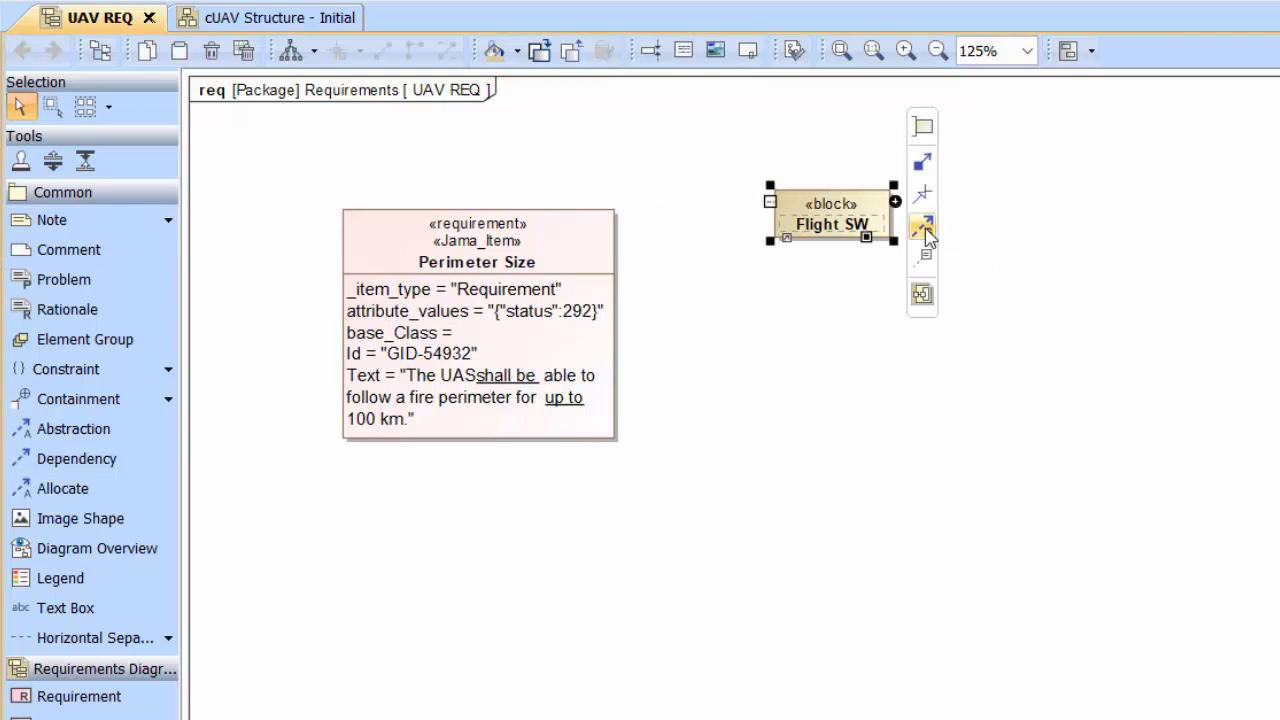
pyautogui.moveTo(922, 229); pyautogui.dragTo(591, 283)
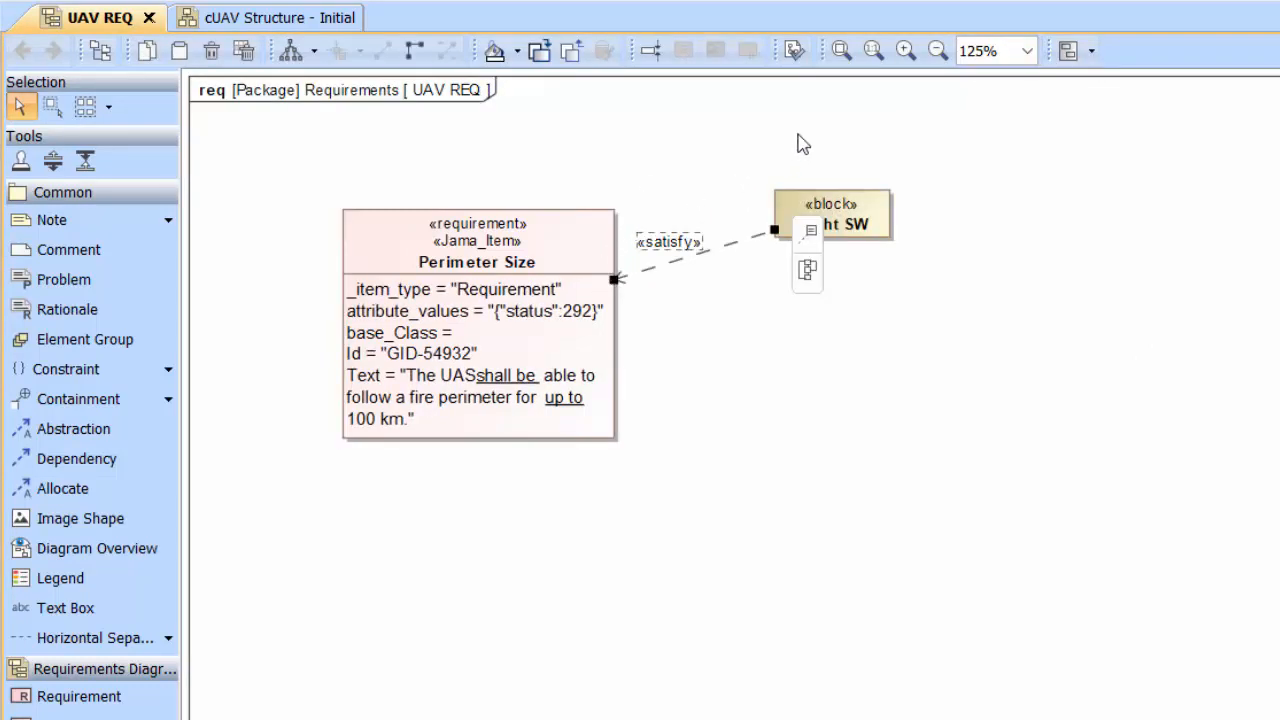
# Open the artifacts connected to the Flight SW block through Syndeia.
pyautogui.rightClick(810, 206)
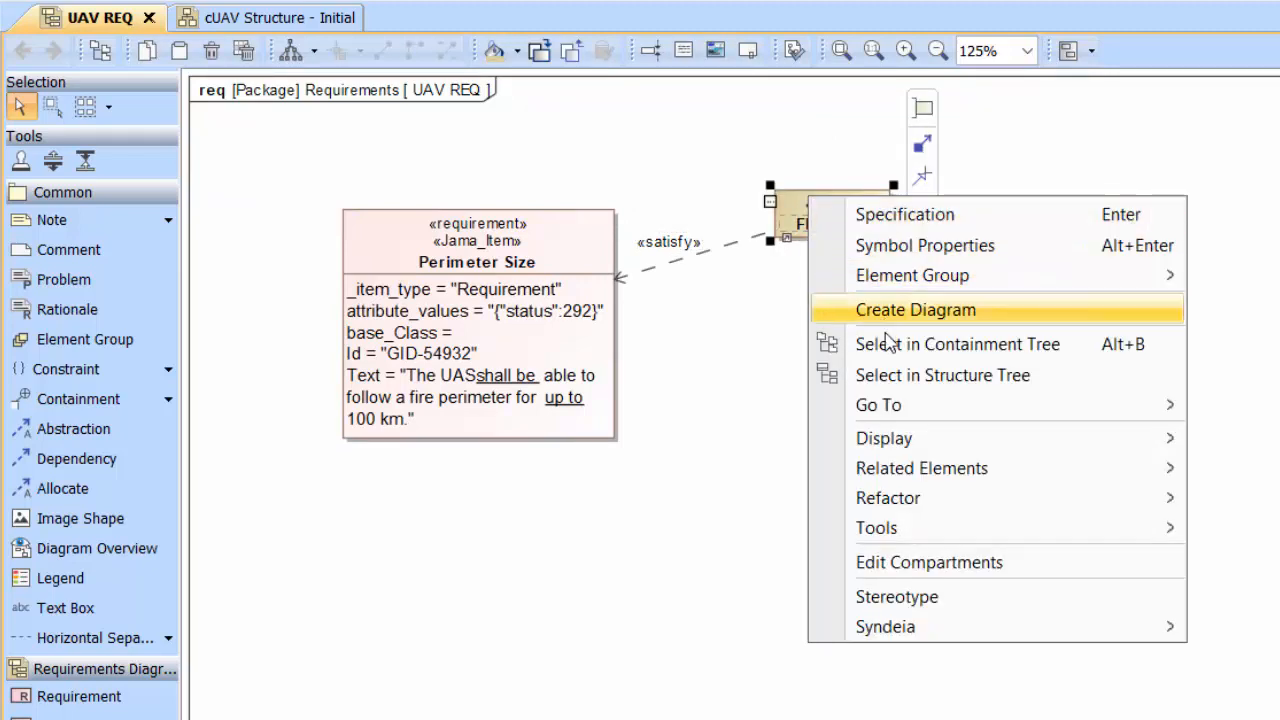
pyautogui.moveTo(913, 638)
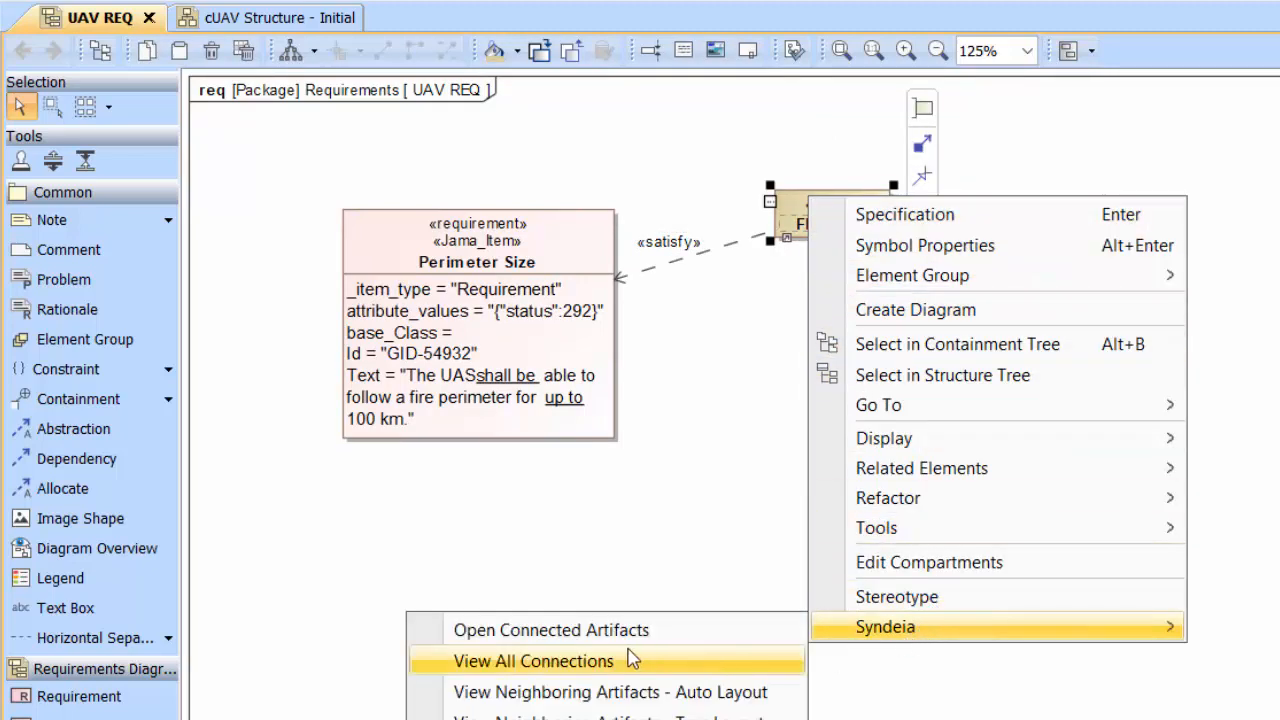
pyautogui.click(596, 632)
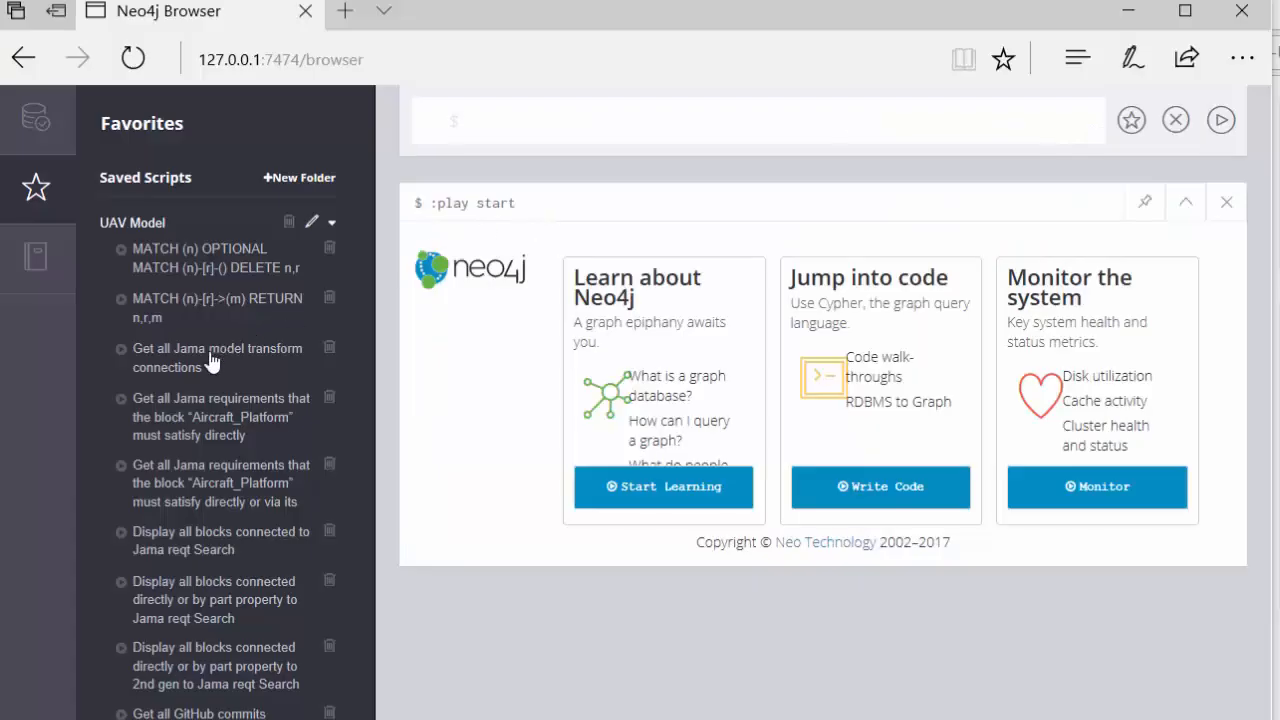
# In Neo4j Browser, run the saved query for all Jama model transform connections and examine the whole graph full screen.
pyautogui.click(212, 358)
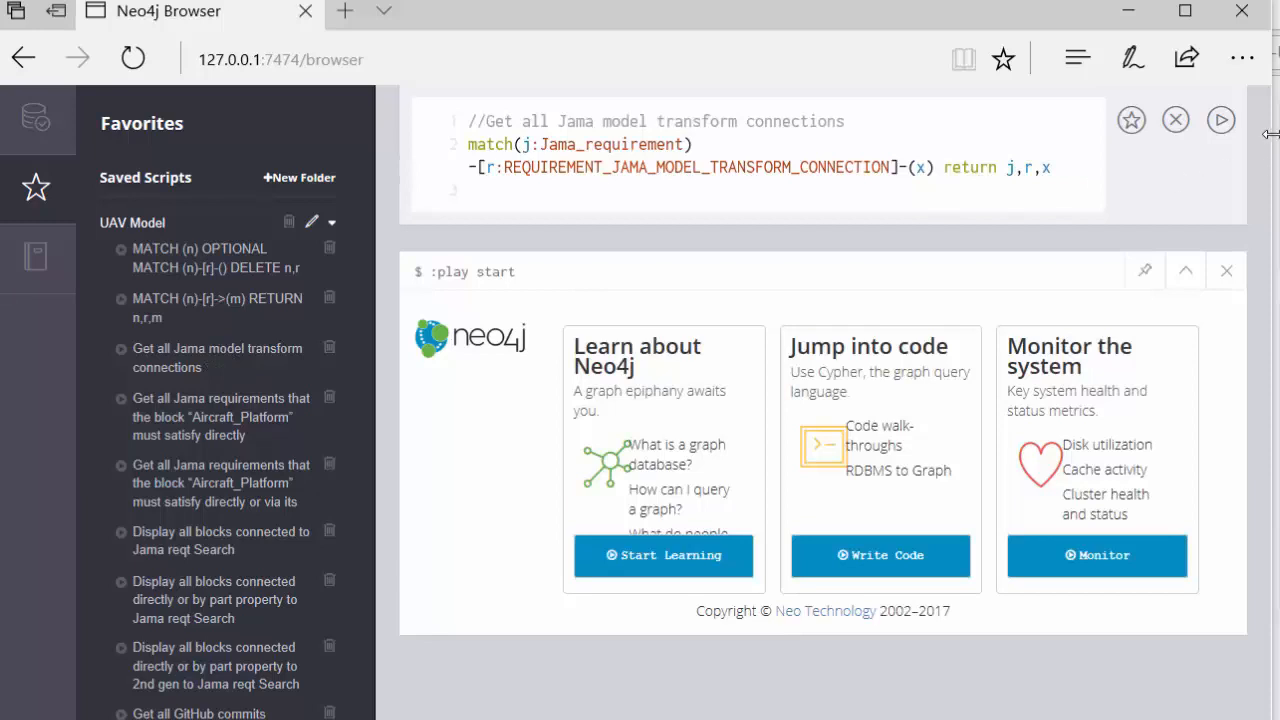
pyautogui.click(1221, 120)
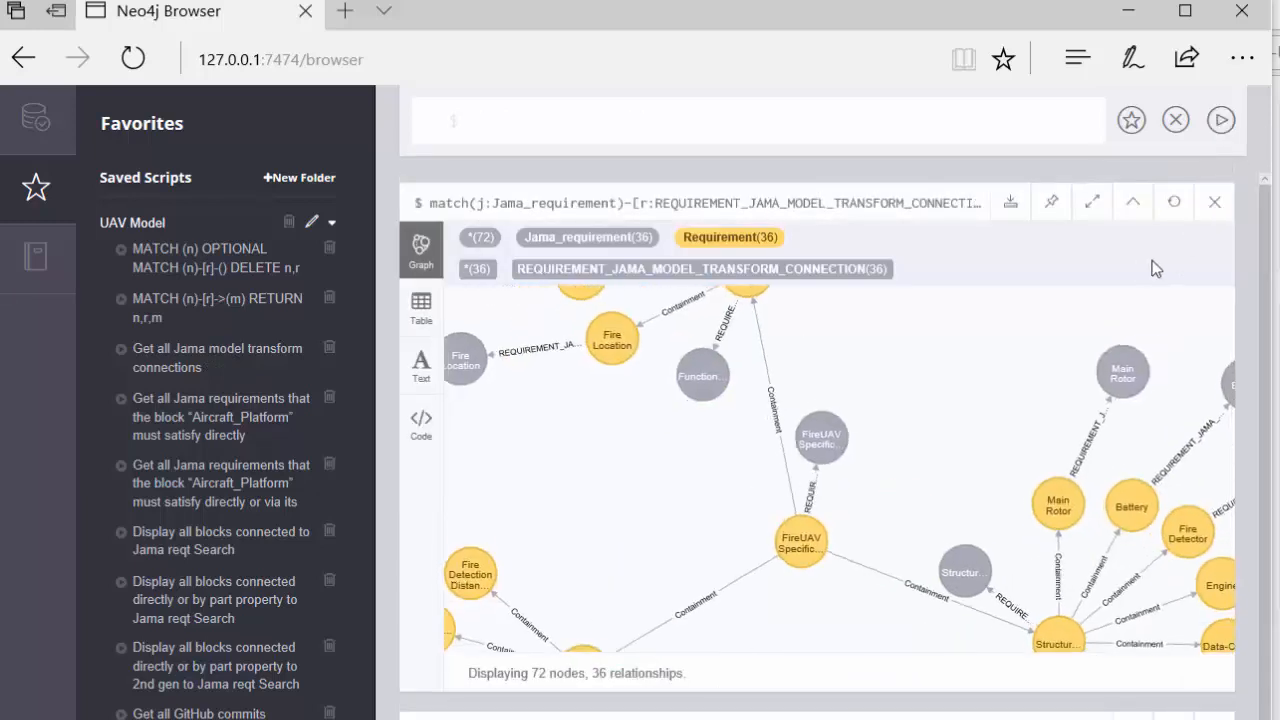
pyautogui.click(1092, 202)
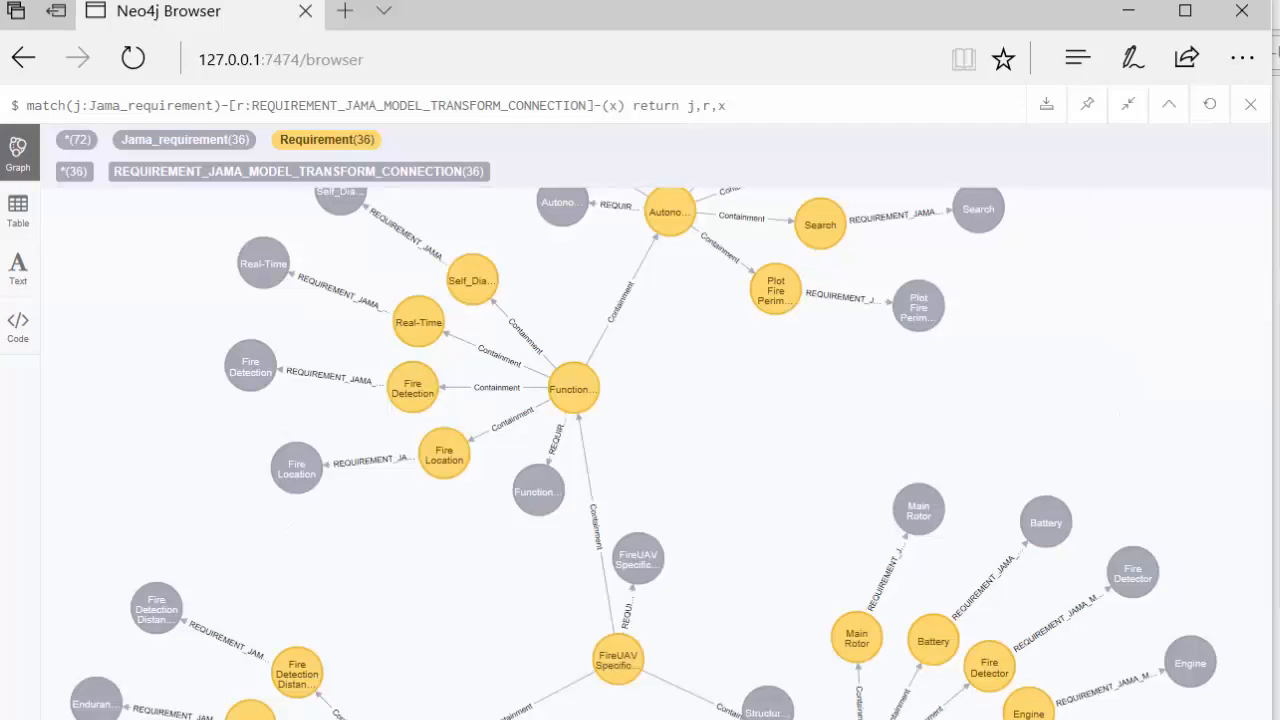
pyautogui.scroll(-2, 558, 487)
pyautogui.scroll(-2, 555, 486)
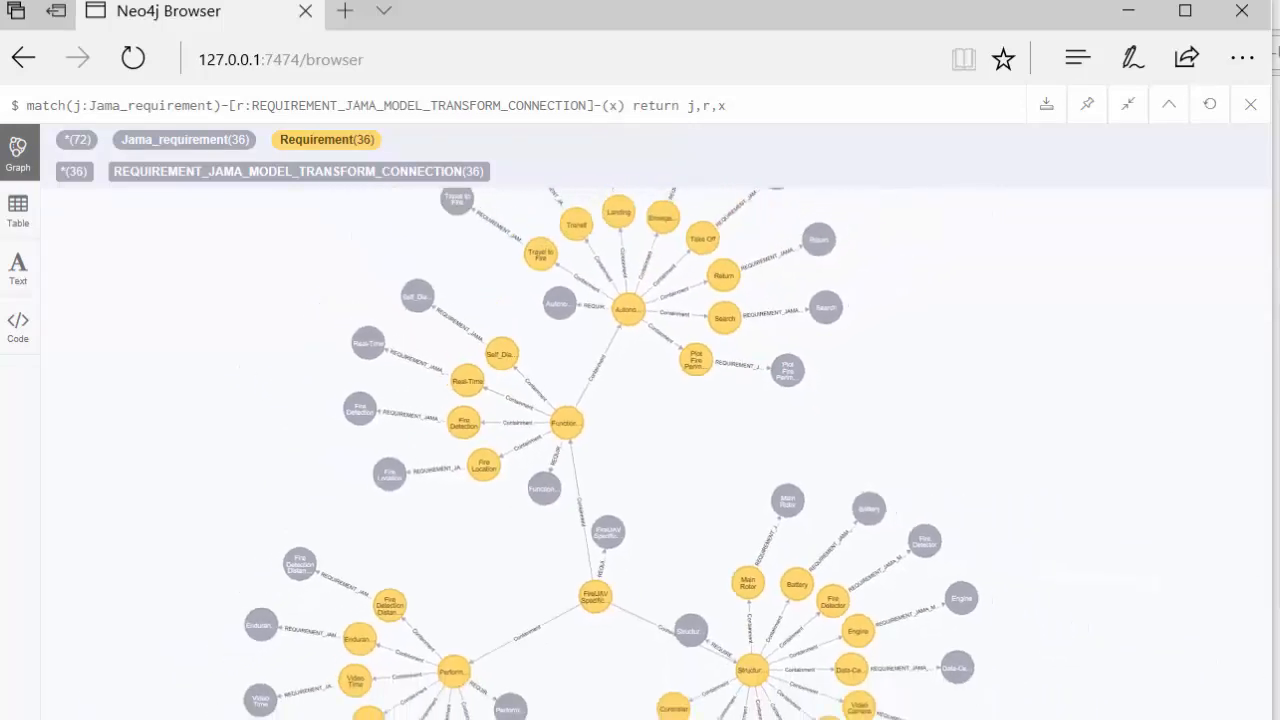
pyautogui.scroll(-2, 555, 486)
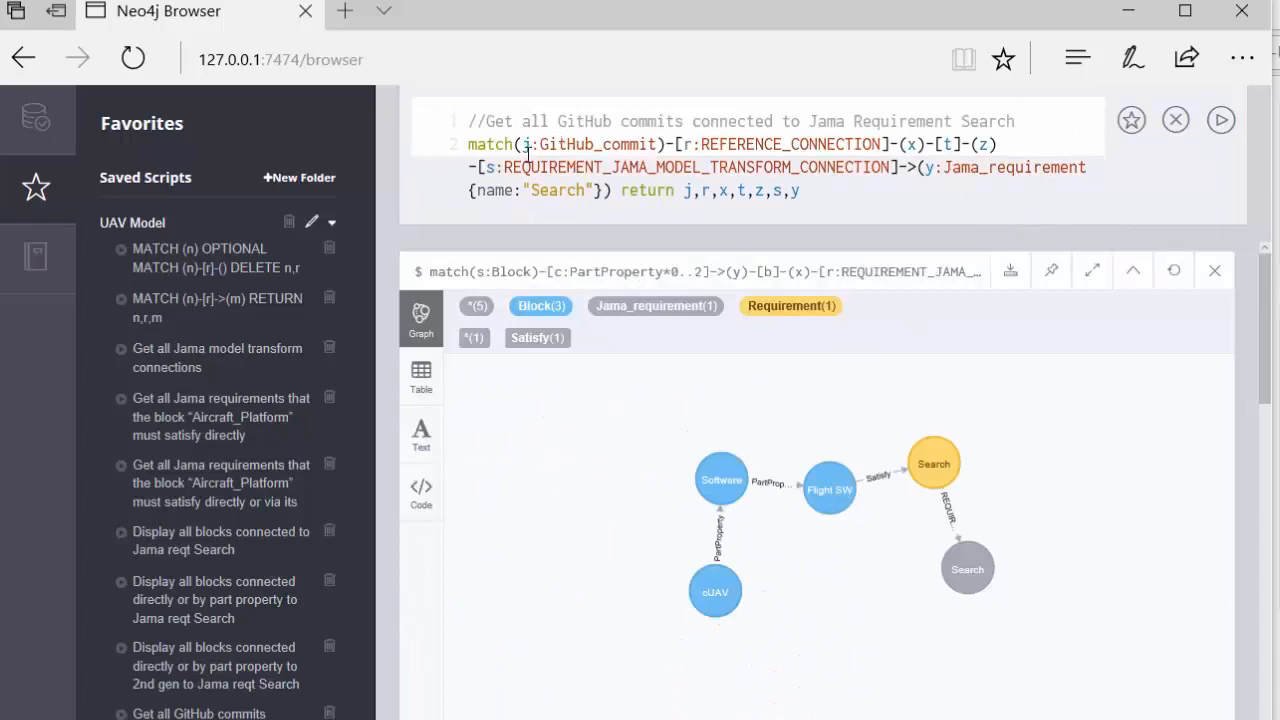
# Run the query for GitHub commits connected to Jama requirement Search and expand the commit node's properties.
pyautogui.click(1221, 120)
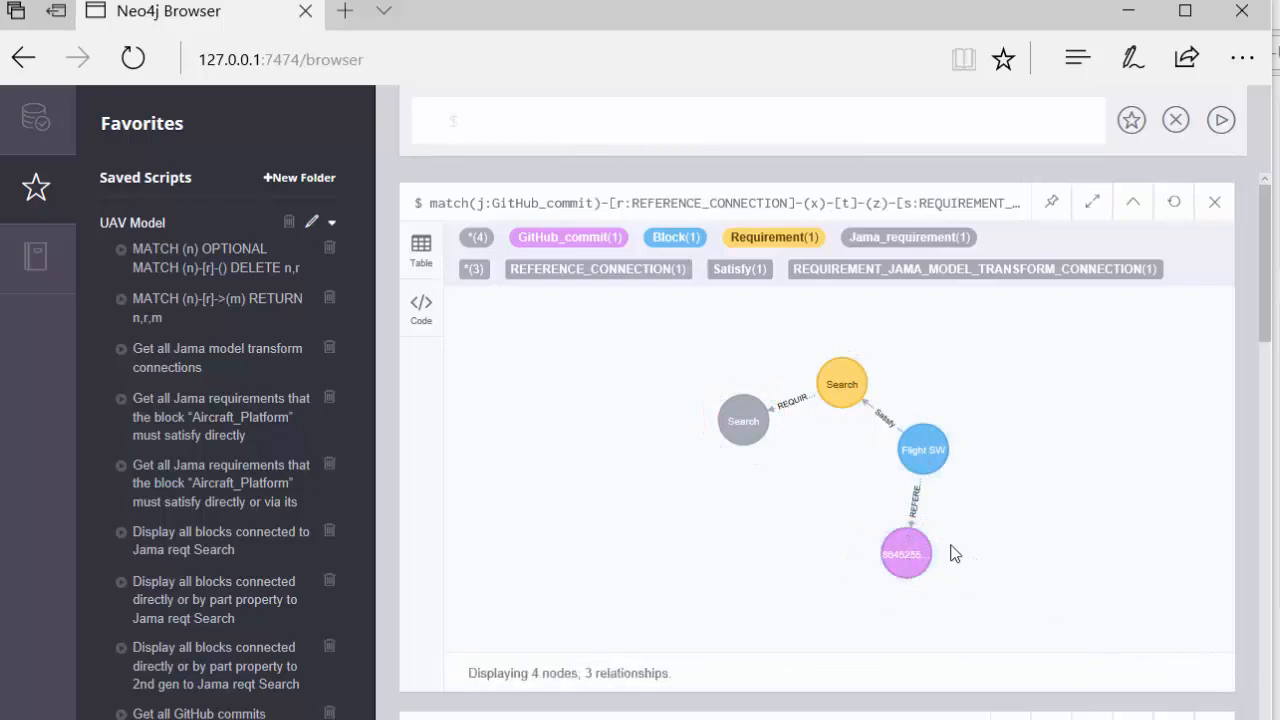
pyautogui.click(906, 553)
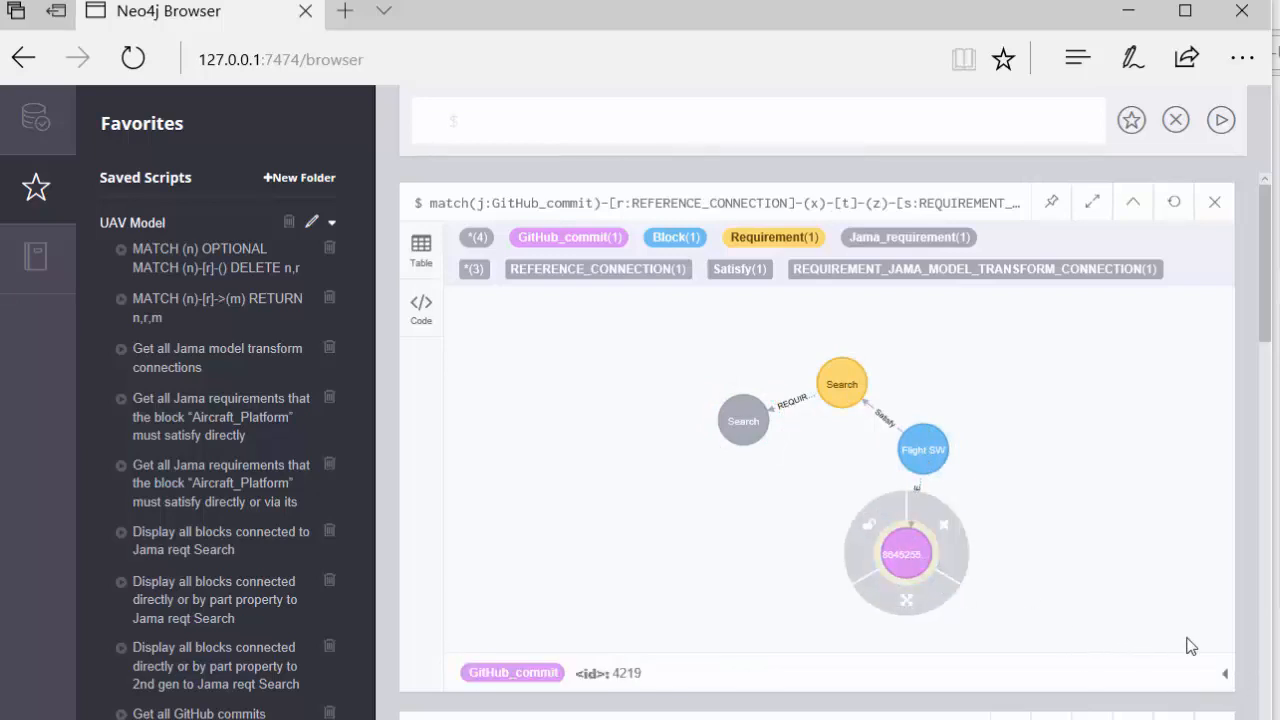
pyautogui.click(1224, 673)
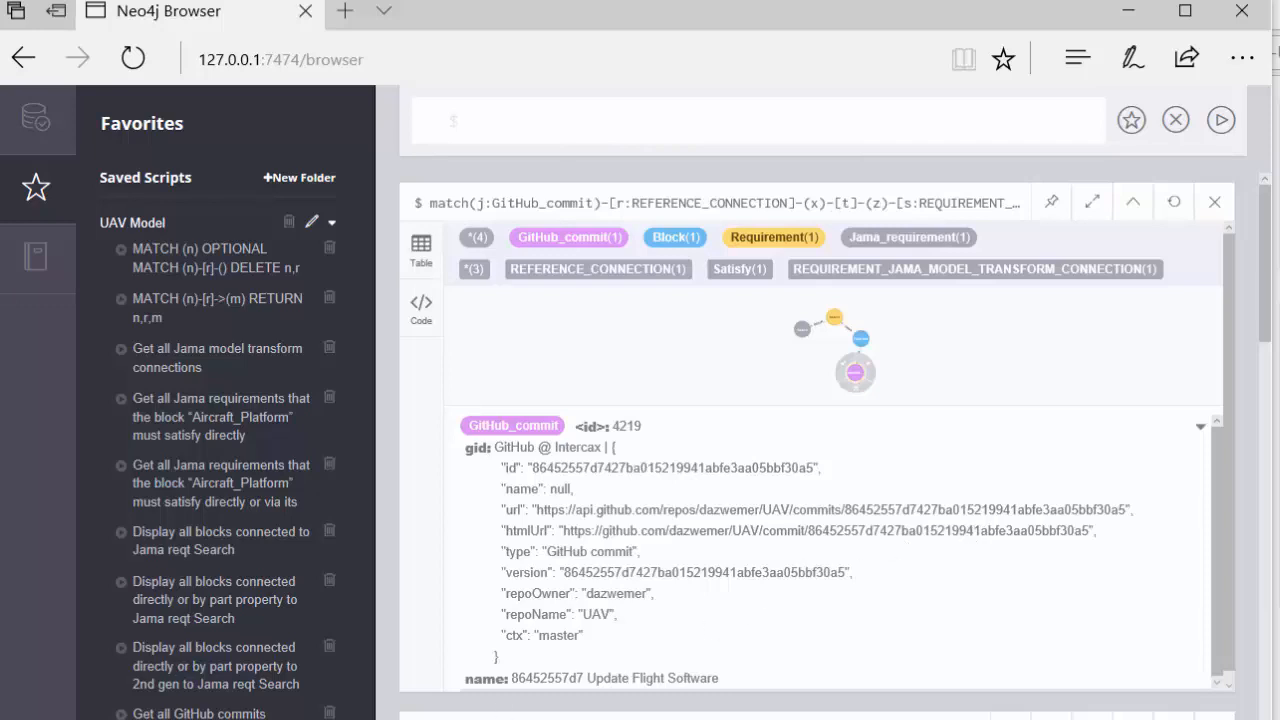
# Run the query checking the connection between Jama requirement APU and Windchill part ElectricalSystem (A.5), and trace the nodes along its path.
pyautogui.hotkey('ctrl', 'v')
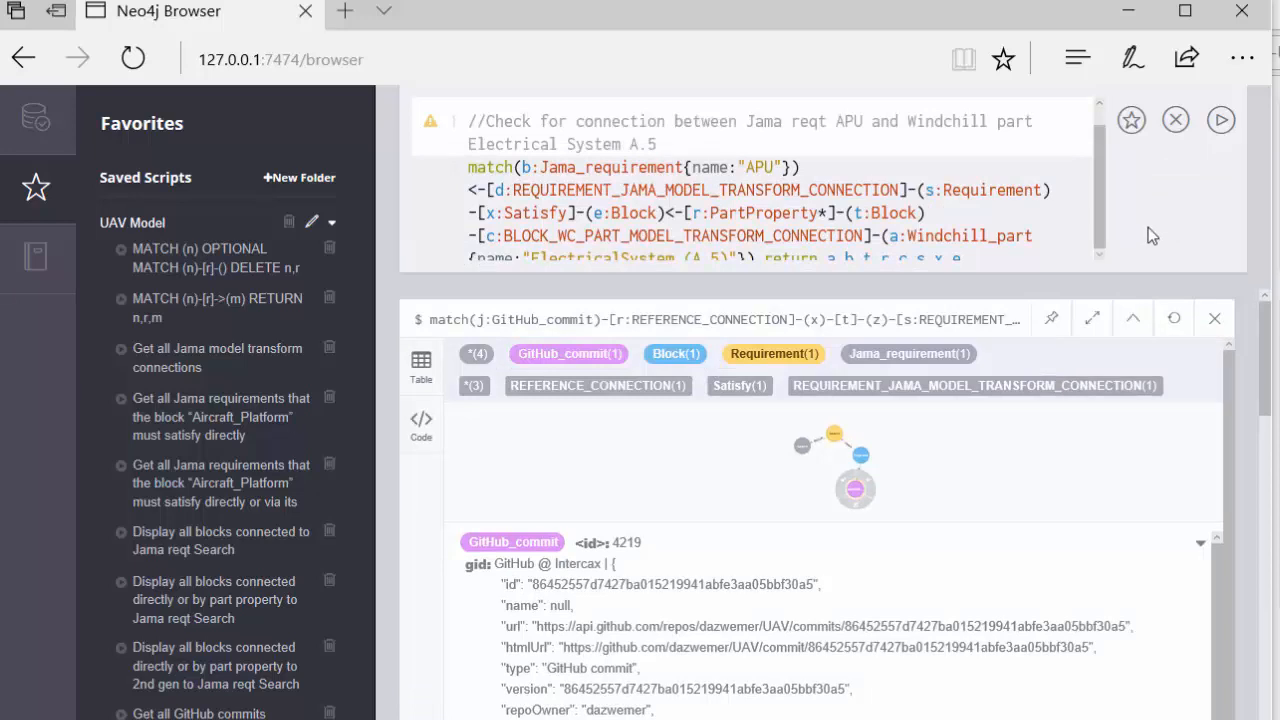
pyautogui.click(1221, 120)
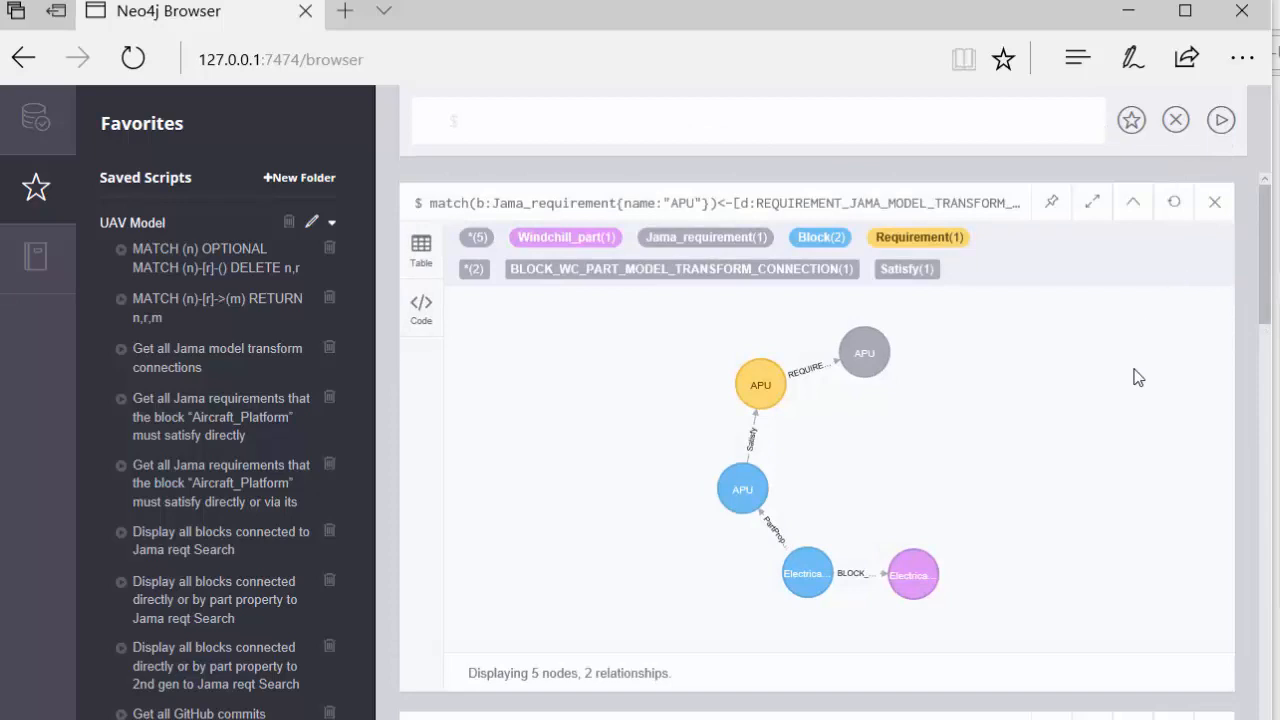
pyautogui.moveTo(865, 358)
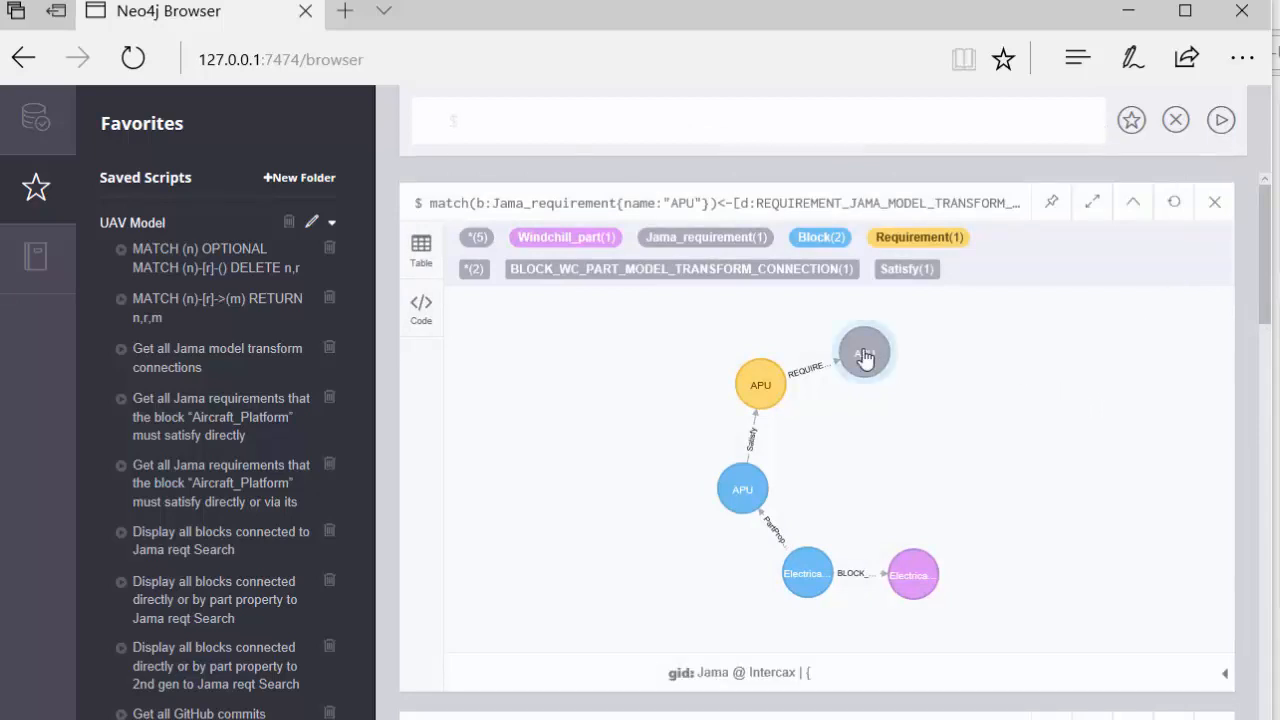
pyautogui.moveTo(762, 382)
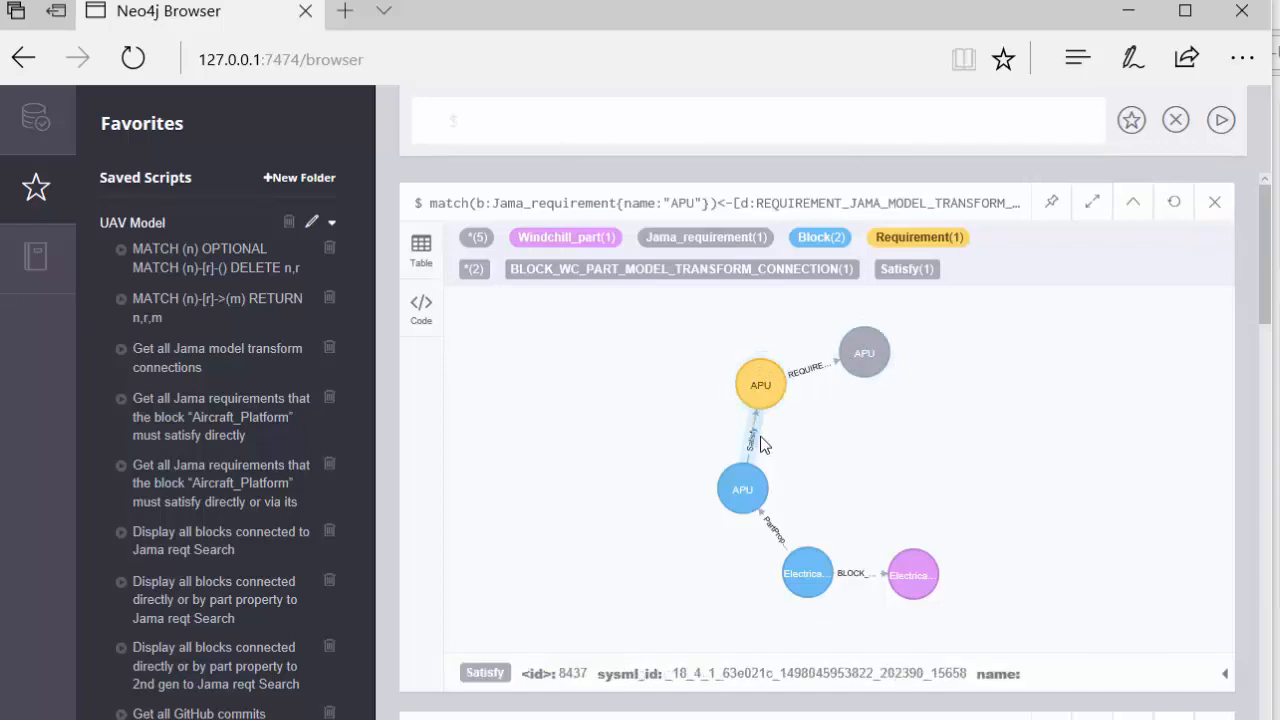
pyautogui.moveTo(746, 498)
pyautogui.moveTo(806, 578)
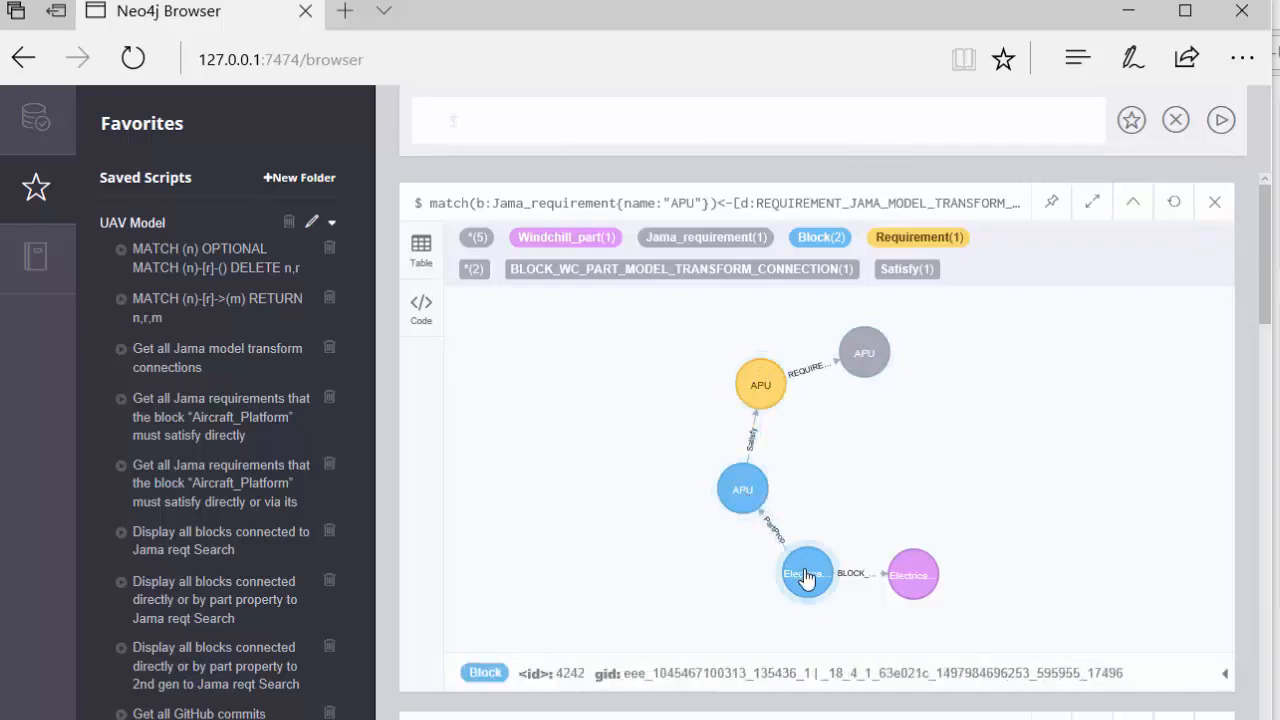